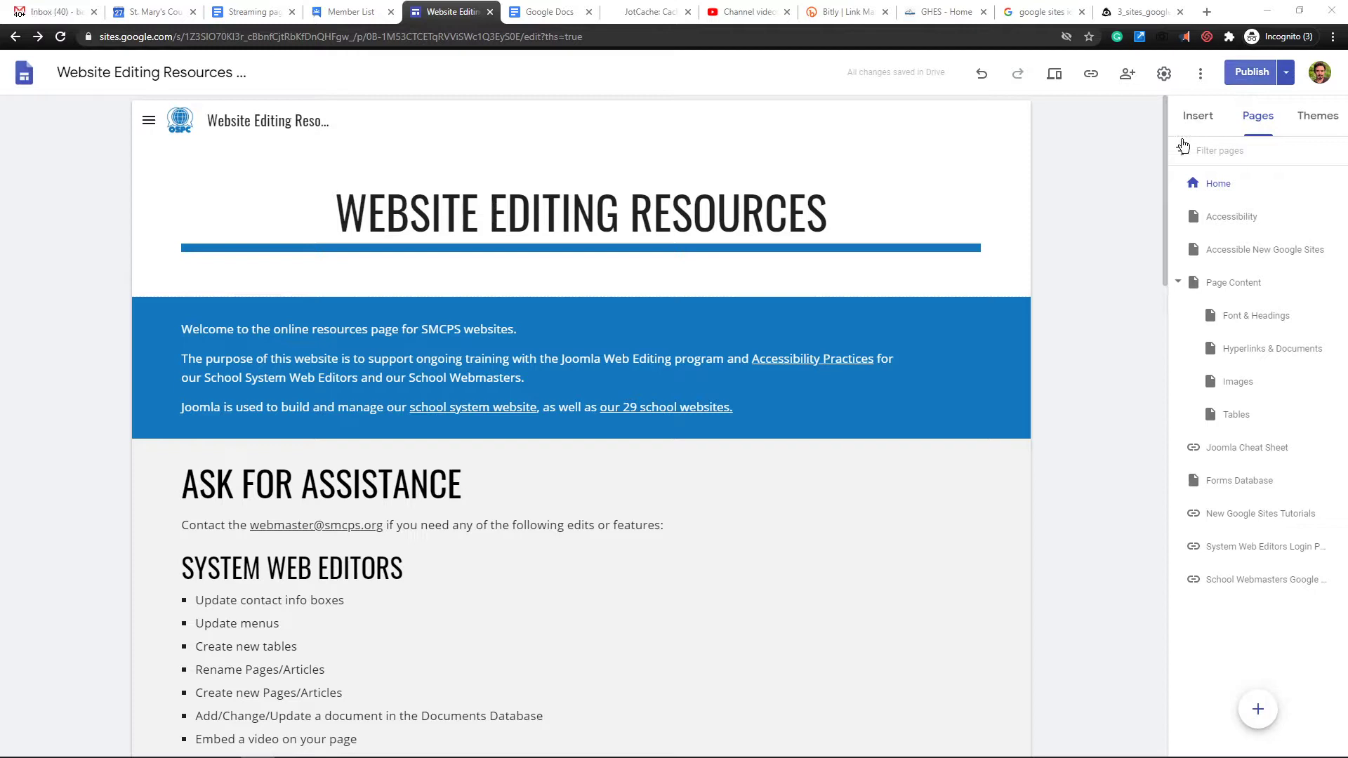
Step: Open the Publish options menu from the arrow beside the Publish button
{"action": "left_click", "coordinate": [1286, 74]}
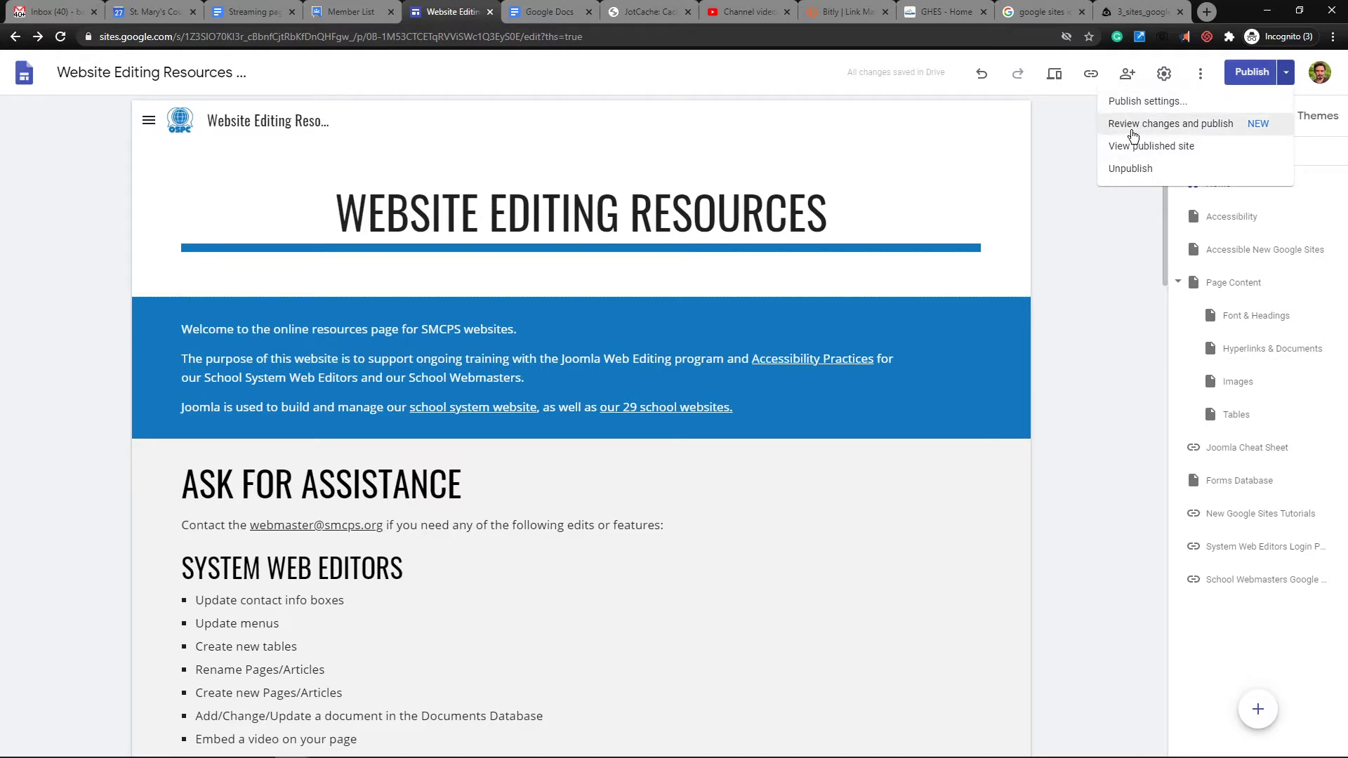
Step: Choose 'Review changes and publish' and scroll through the Home page's Draft and Currently published panes
{"action": "left_click", "coordinate": [1113, 222]}
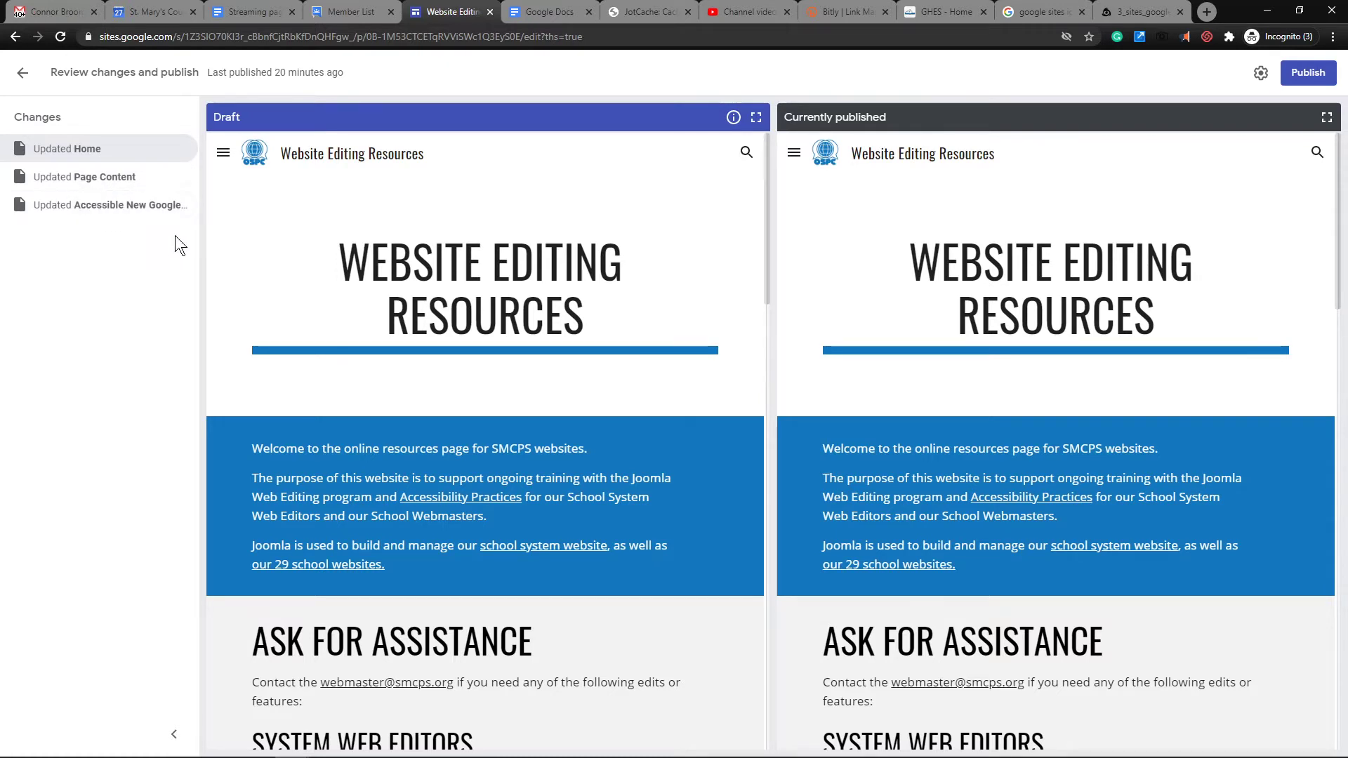
{"action": "scroll", "coordinate": [899, 306], "scroll_direction": "down", "scroll_amount": 6}
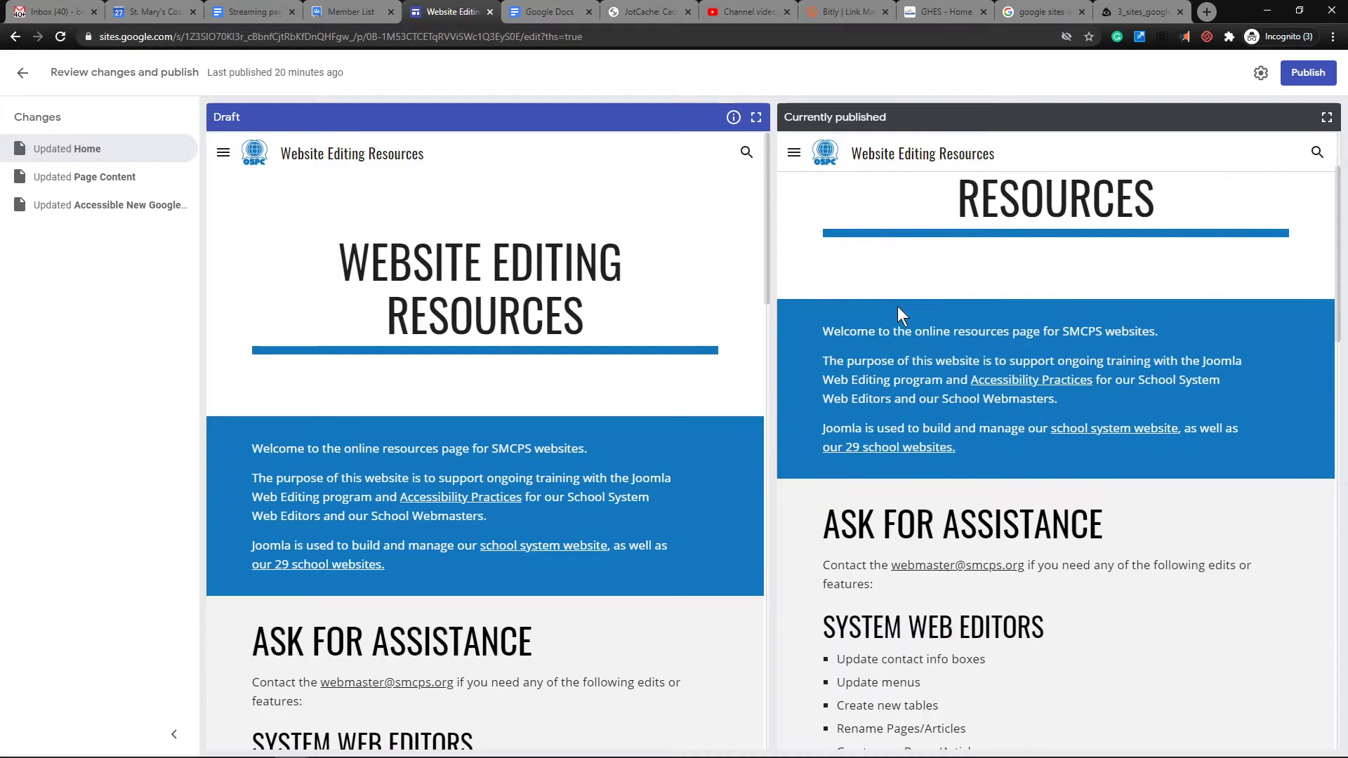
{"action": "scroll", "coordinate": [899, 316], "scroll_direction": "up", "scroll_amount": 6}
{"action": "scroll", "coordinate": [899, 316], "scroll_direction": "down", "scroll_amount": 5}
{"action": "scroll", "coordinate": [899, 317], "scroll_direction": "down", "scroll_amount": 15}
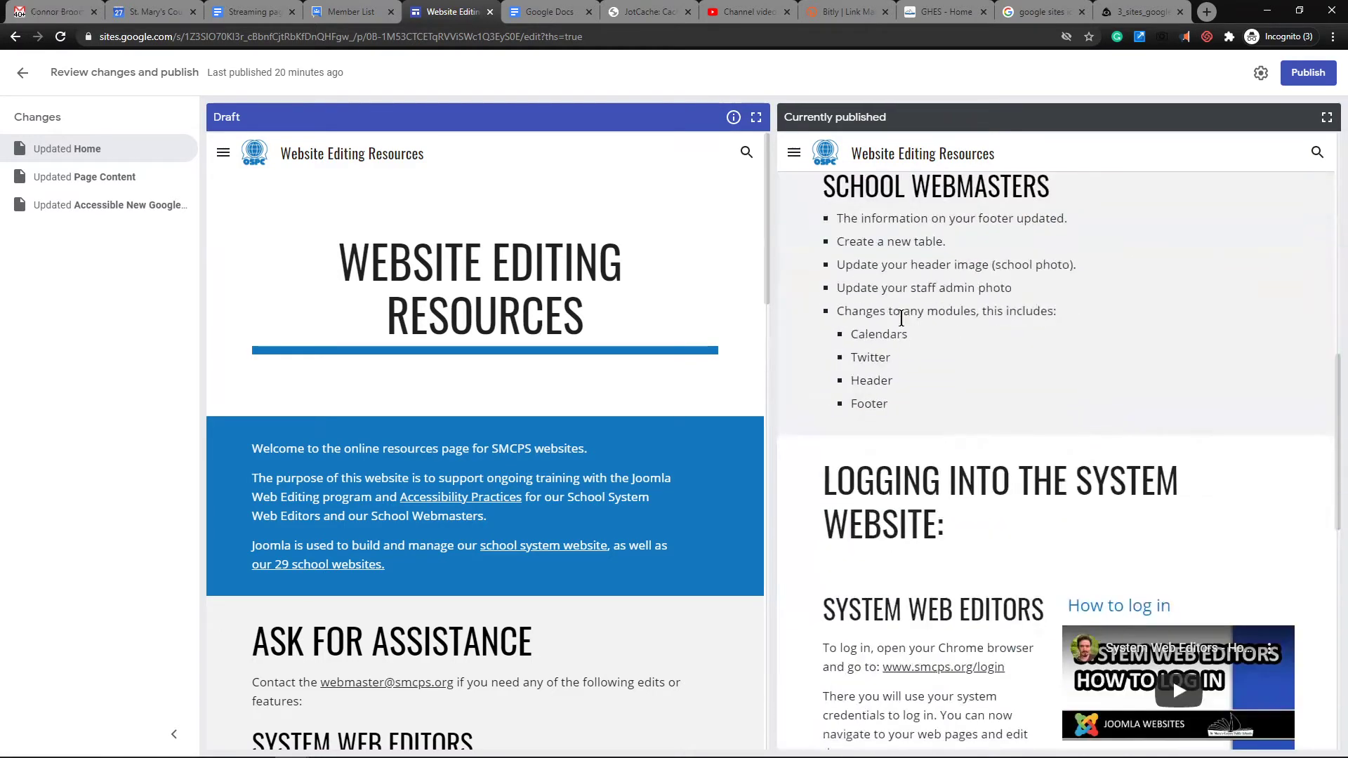
{"action": "scroll", "coordinate": [900, 321], "scroll_direction": "up", "scroll_amount": 5}
{"action": "scroll", "coordinate": [900, 322], "scroll_direction": "up", "scroll_amount": 6}
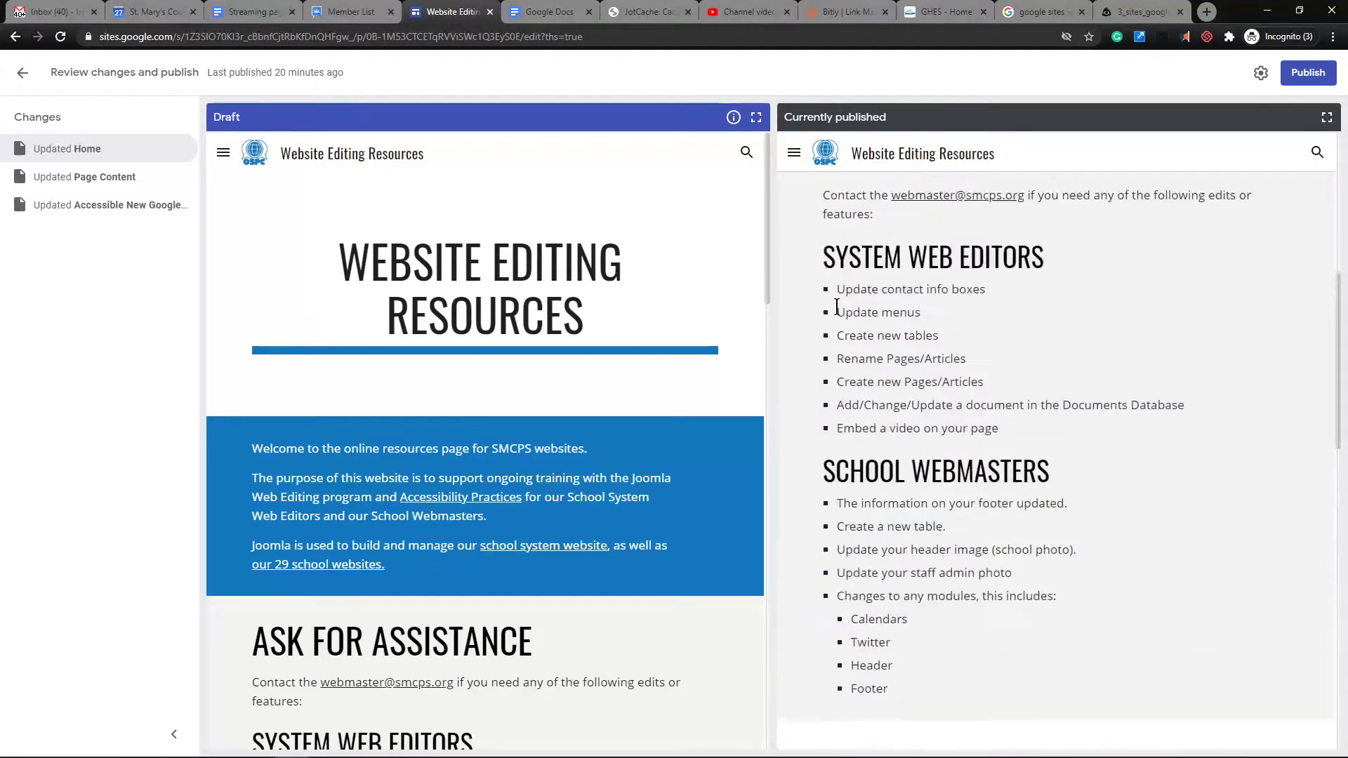
{"action": "scroll", "coordinate": [659, 360], "scroll_direction": "down", "scroll_amount": 5}
{"action": "scroll", "coordinate": [659, 360], "scroll_direction": "down", "scroll_amount": 8}
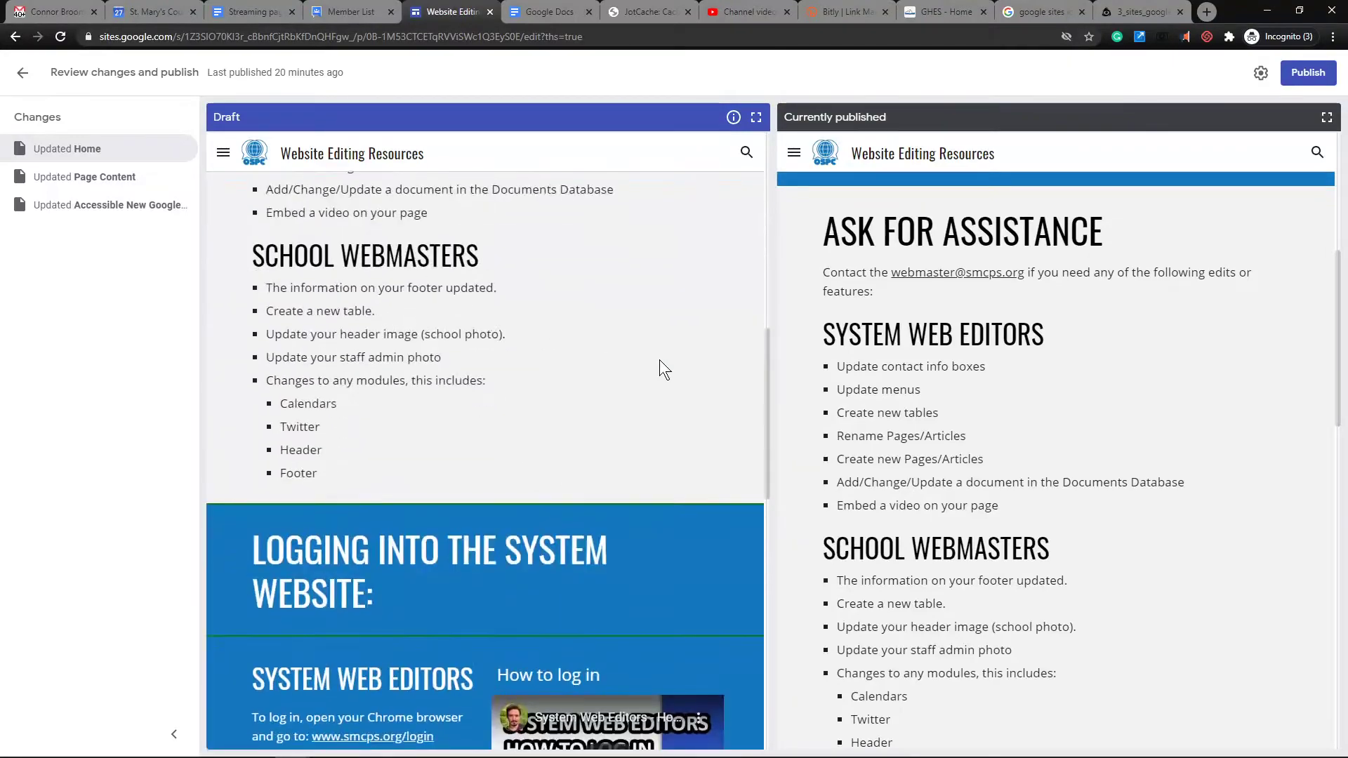
{"action": "scroll", "coordinate": [659, 359], "scroll_direction": "up", "scroll_amount": 9}
{"action": "scroll", "coordinate": [655, 356], "scroll_direction": "up", "scroll_amount": 2}
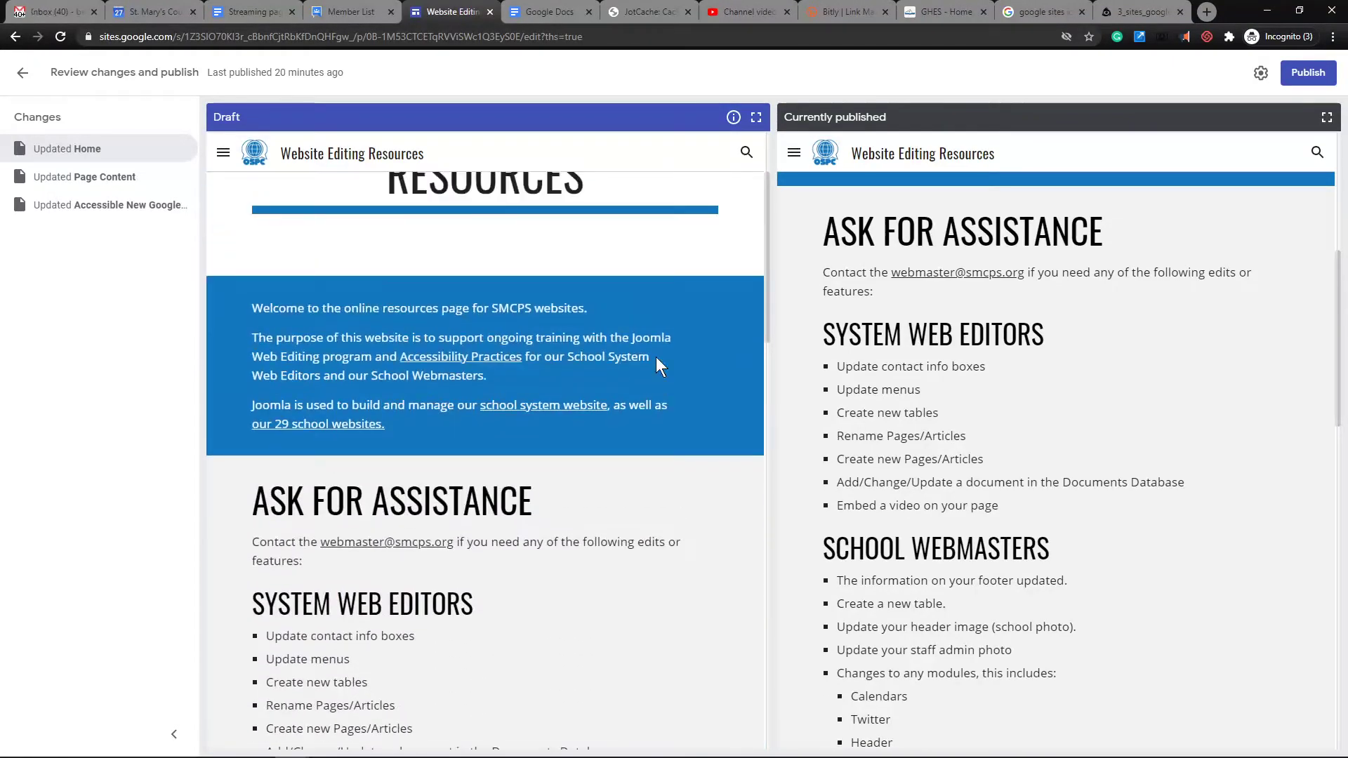
{"action": "scroll", "coordinate": [942, 365], "scroll_direction": "down", "scroll_amount": 7}
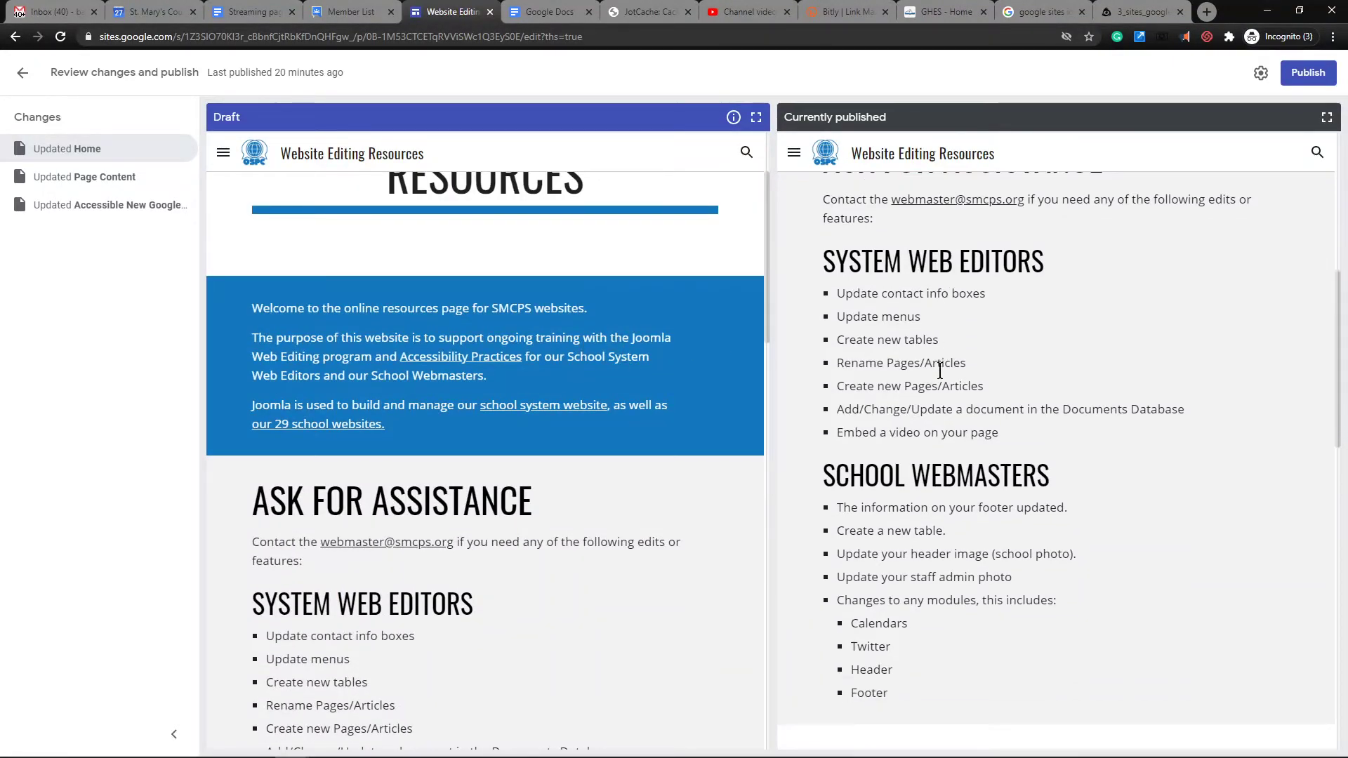
{"action": "scroll", "coordinate": [1009, 390], "scroll_direction": "down", "scroll_amount": 1}
{"action": "scroll", "coordinate": [1000, 387], "scroll_direction": "down", "scroll_amount": 7}
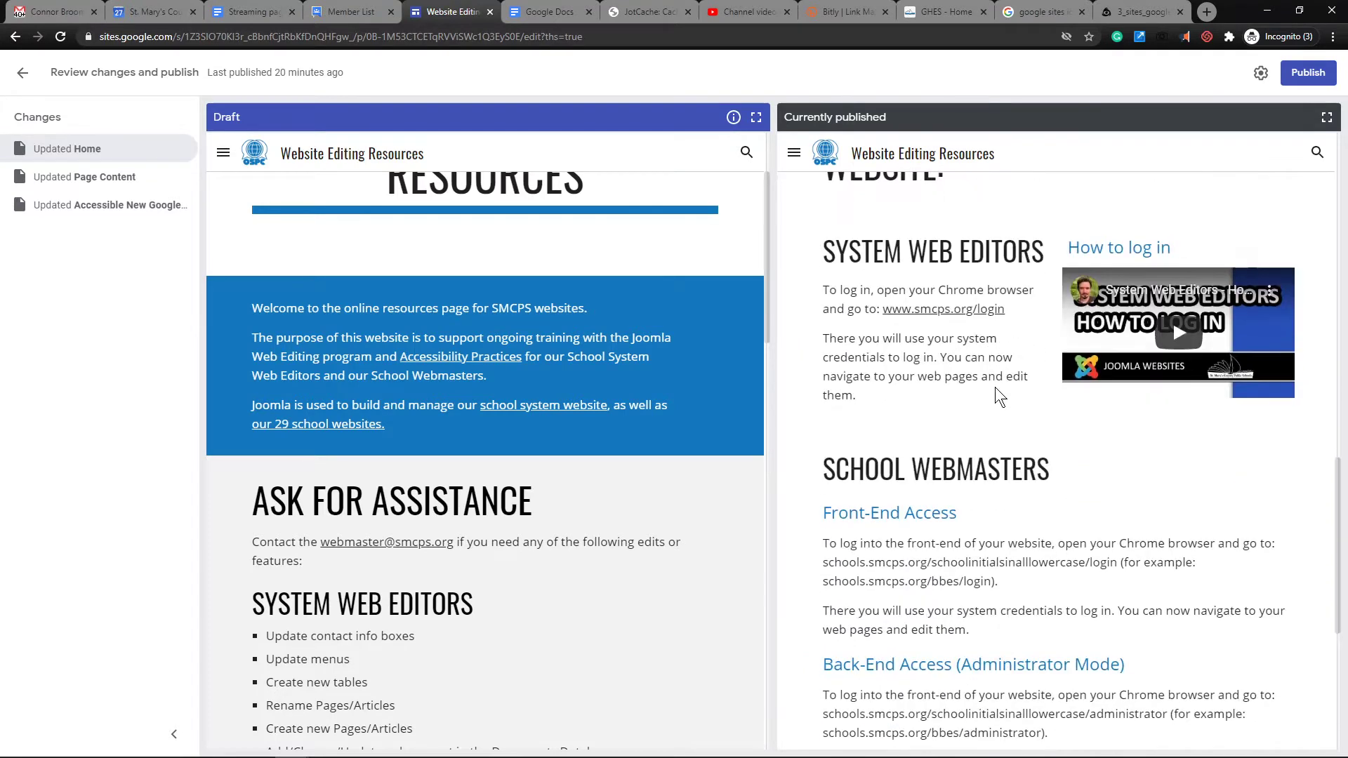
{"action": "scroll", "coordinate": [991, 393], "scroll_direction": "up", "scroll_amount": 1}
{"action": "scroll", "coordinate": [990, 393], "scroll_direction": "up", "scroll_amount": 5}
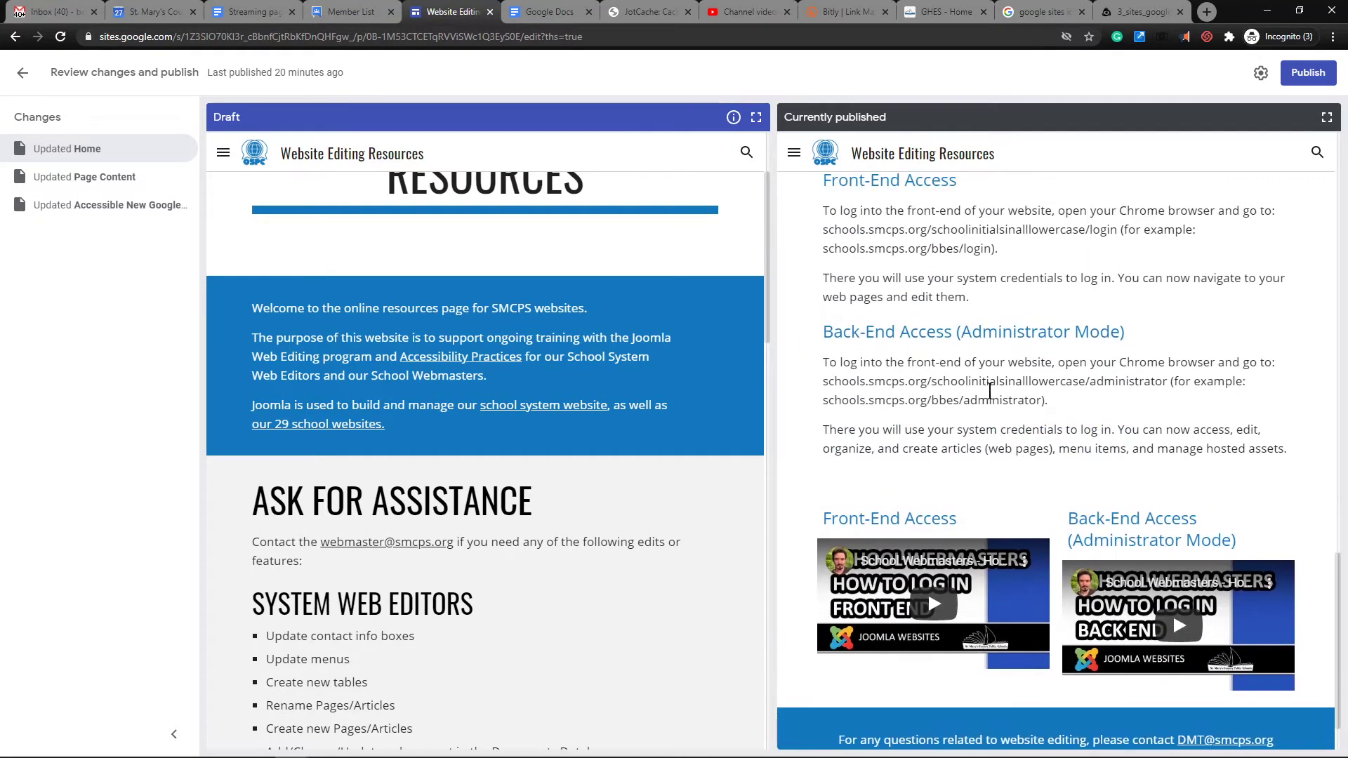
{"action": "scroll", "coordinate": [986, 390], "scroll_direction": "up", "scroll_amount": 15}
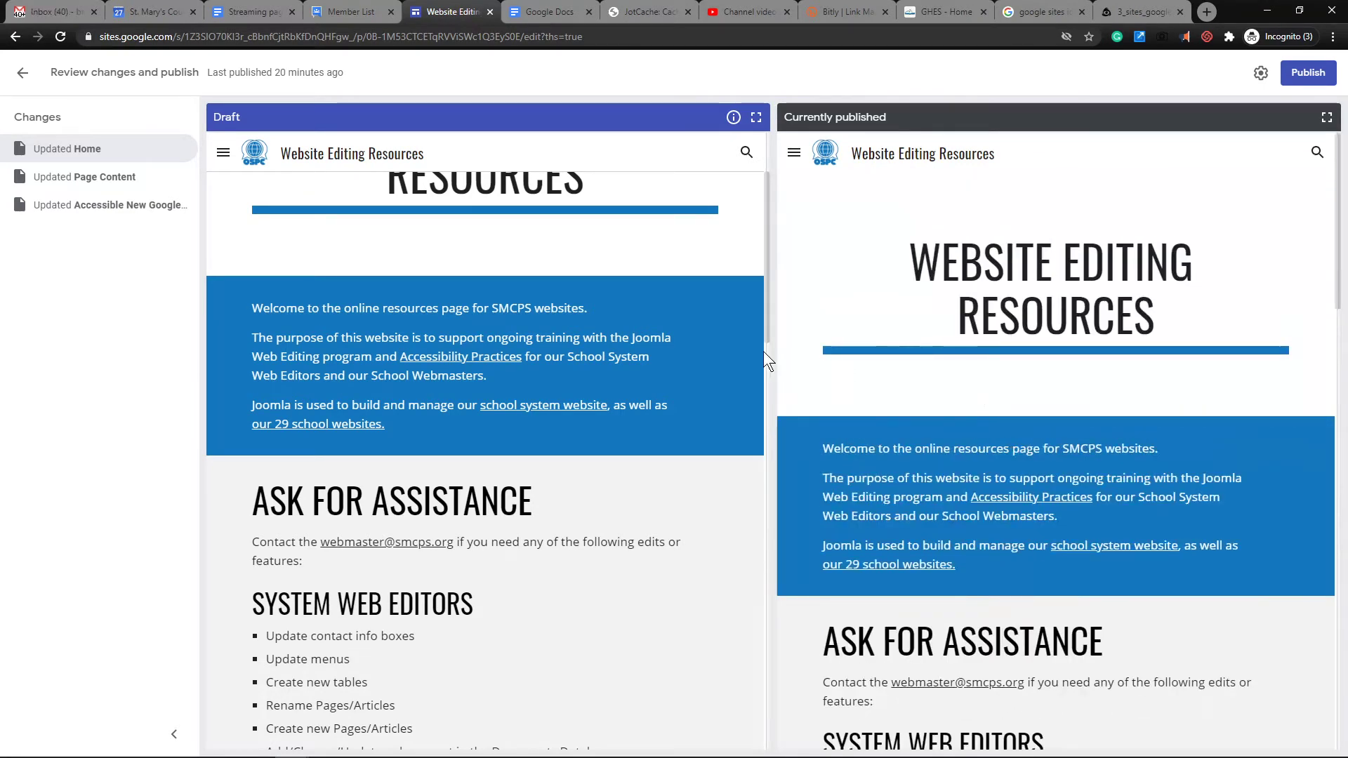
{"action": "scroll", "coordinate": [621, 368], "scroll_direction": "down", "scroll_amount": 15}
{"action": "scroll", "coordinate": [627, 365], "scroll_direction": "down", "scroll_amount": 5}
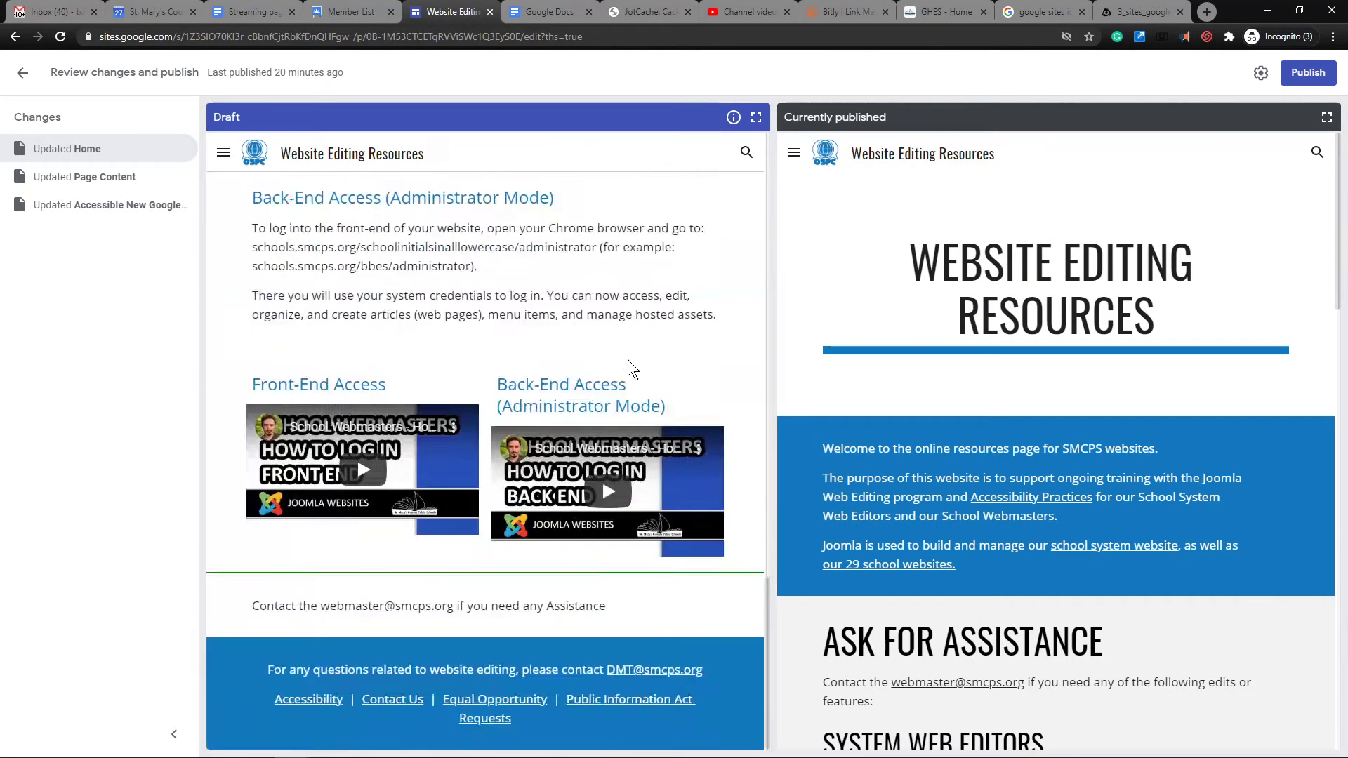
{"action": "scroll", "coordinate": [900, 433], "scroll_direction": "down", "scroll_amount": 7}
{"action": "scroll", "coordinate": [906, 443], "scroll_direction": "down", "scroll_amount": 10}
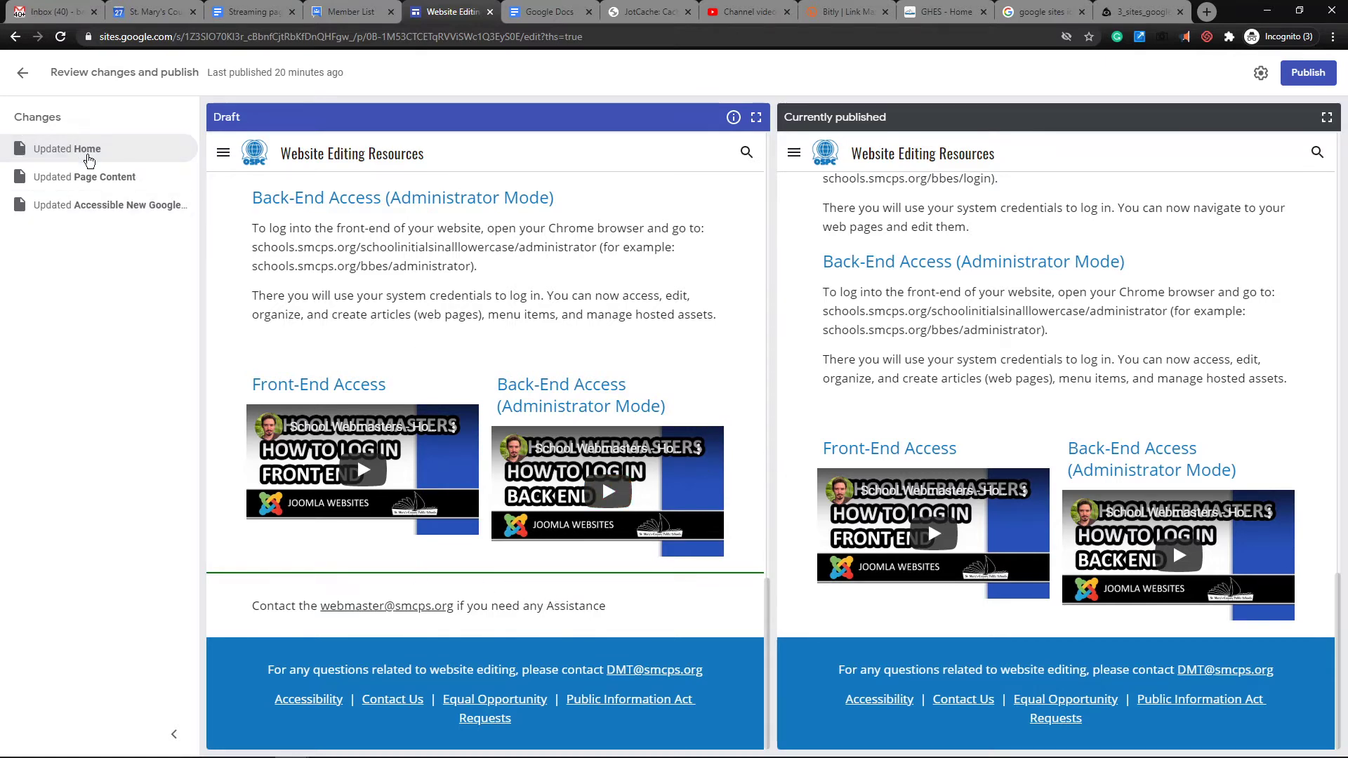
Step: Select 'Updated Page Content' and scroll down through its draft and published previews
{"action": "left_click", "coordinate": [90, 178]}
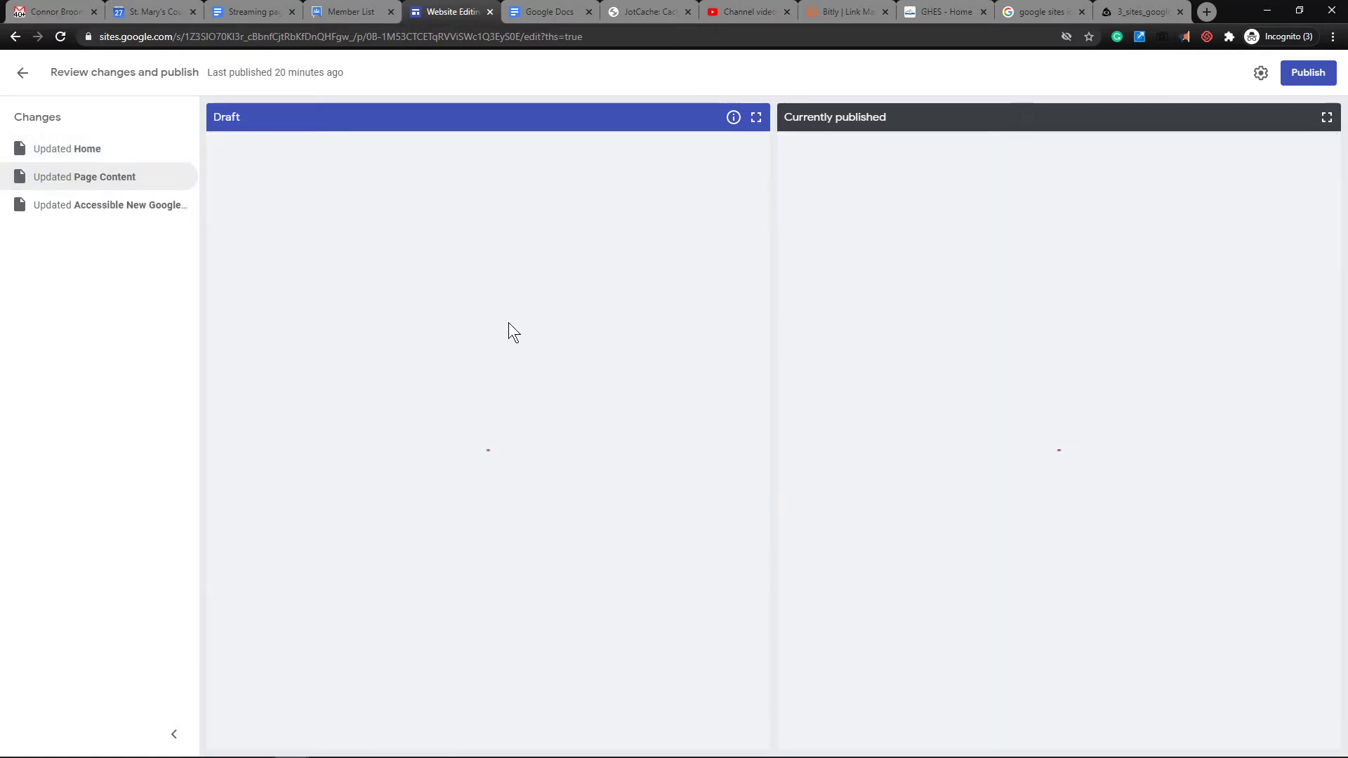
{"action": "scroll", "coordinate": [523, 337], "scroll_direction": "down", "scroll_amount": 6}
{"action": "scroll", "coordinate": [518, 351], "scroll_direction": "down", "scroll_amount": 4}
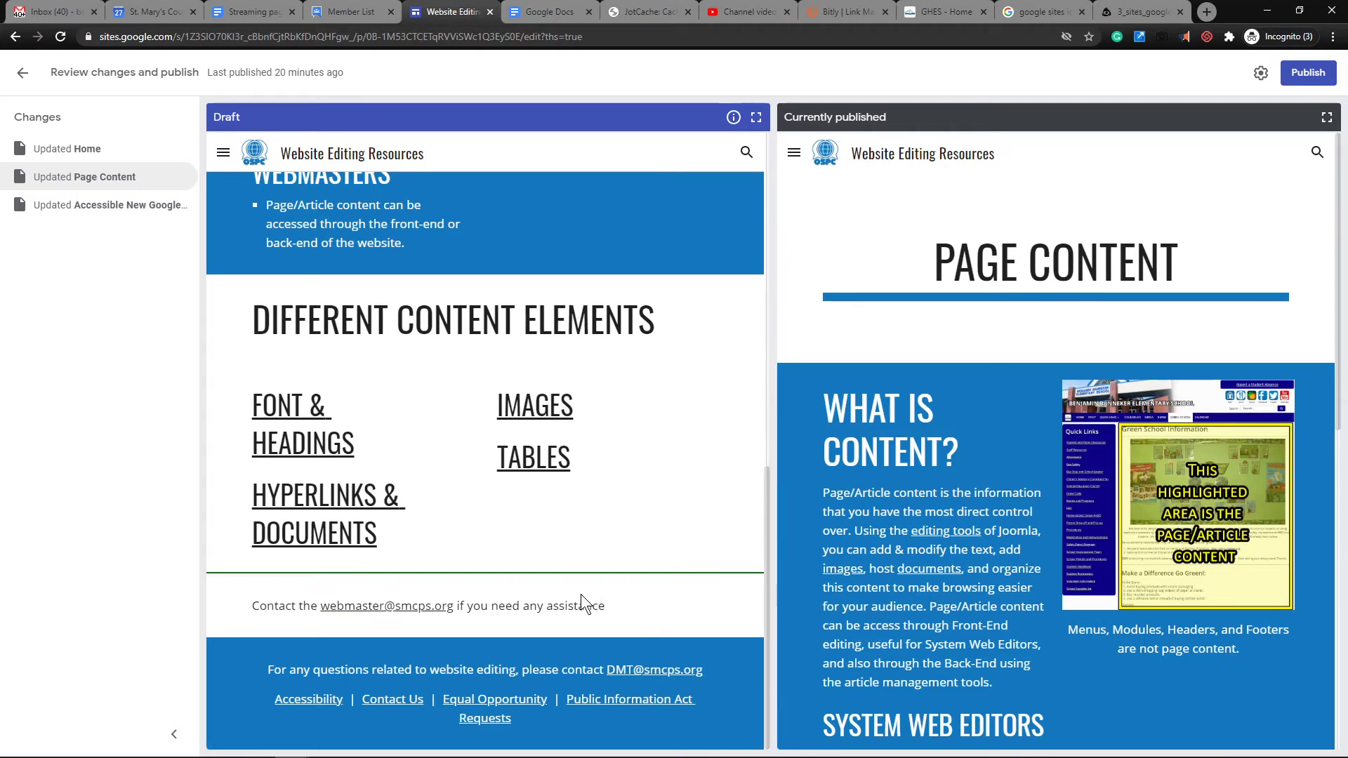
{"action": "scroll", "coordinate": [951, 517], "scroll_direction": "down", "scroll_amount": 9}
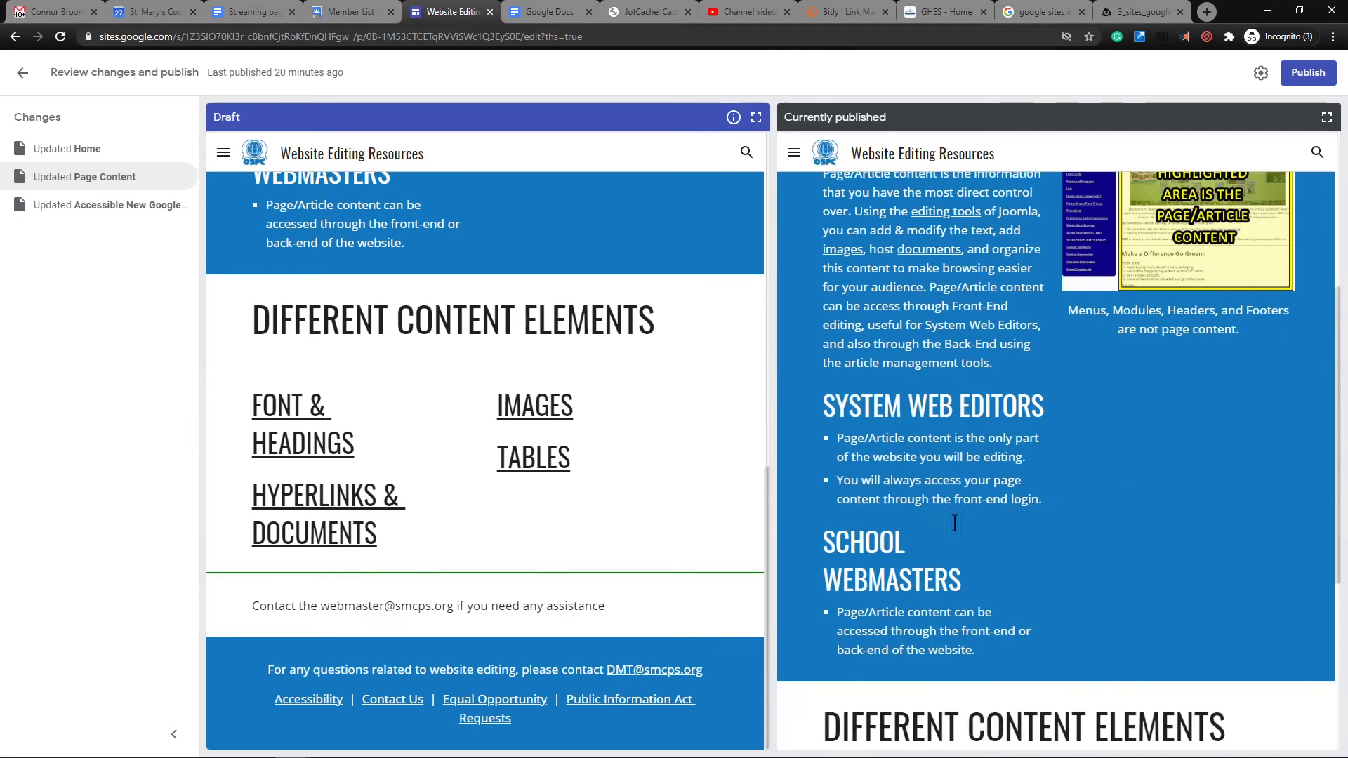
Step: Select 'Updated Accessible New Google Sites' and scroll both previews to line up their Headings sections
{"action": "left_click", "coordinate": [74, 203]}
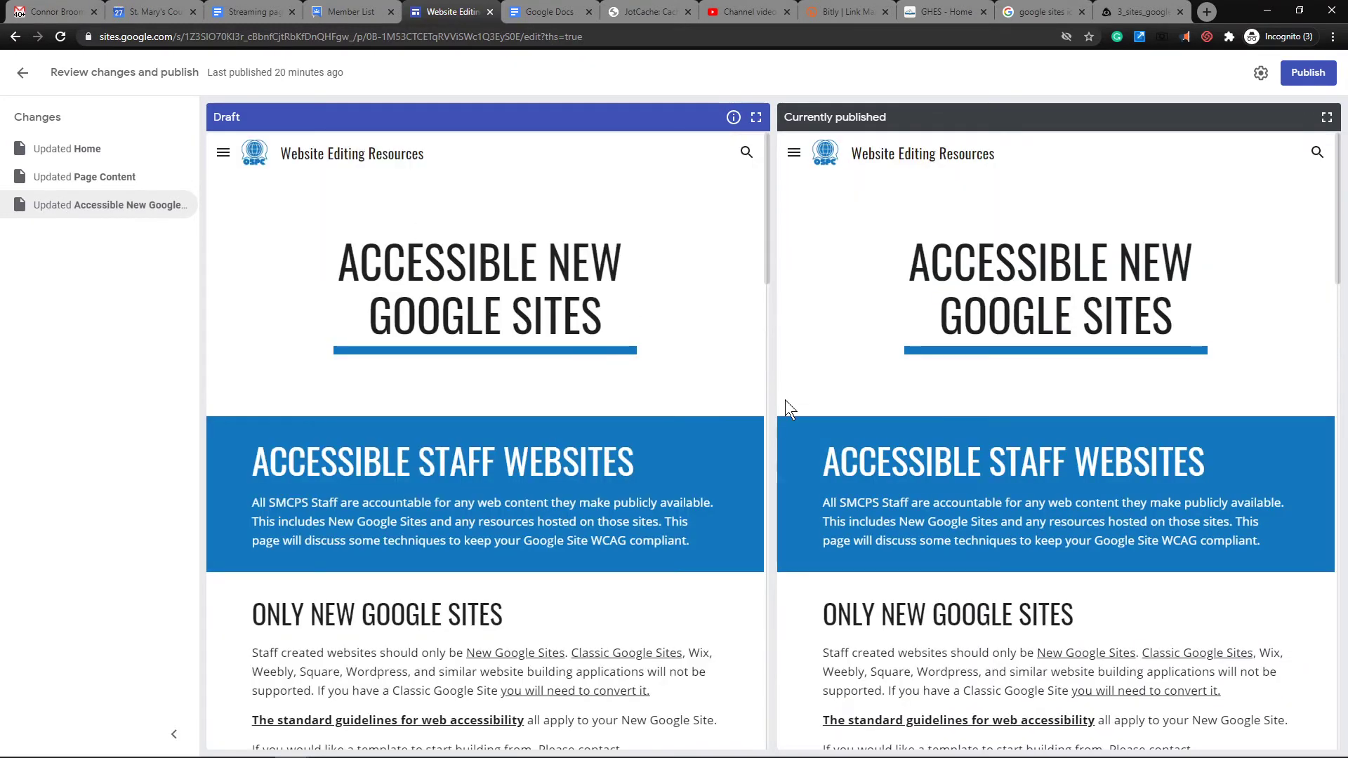
{"action": "scroll", "coordinate": [655, 381], "scroll_direction": "down", "scroll_amount": 10}
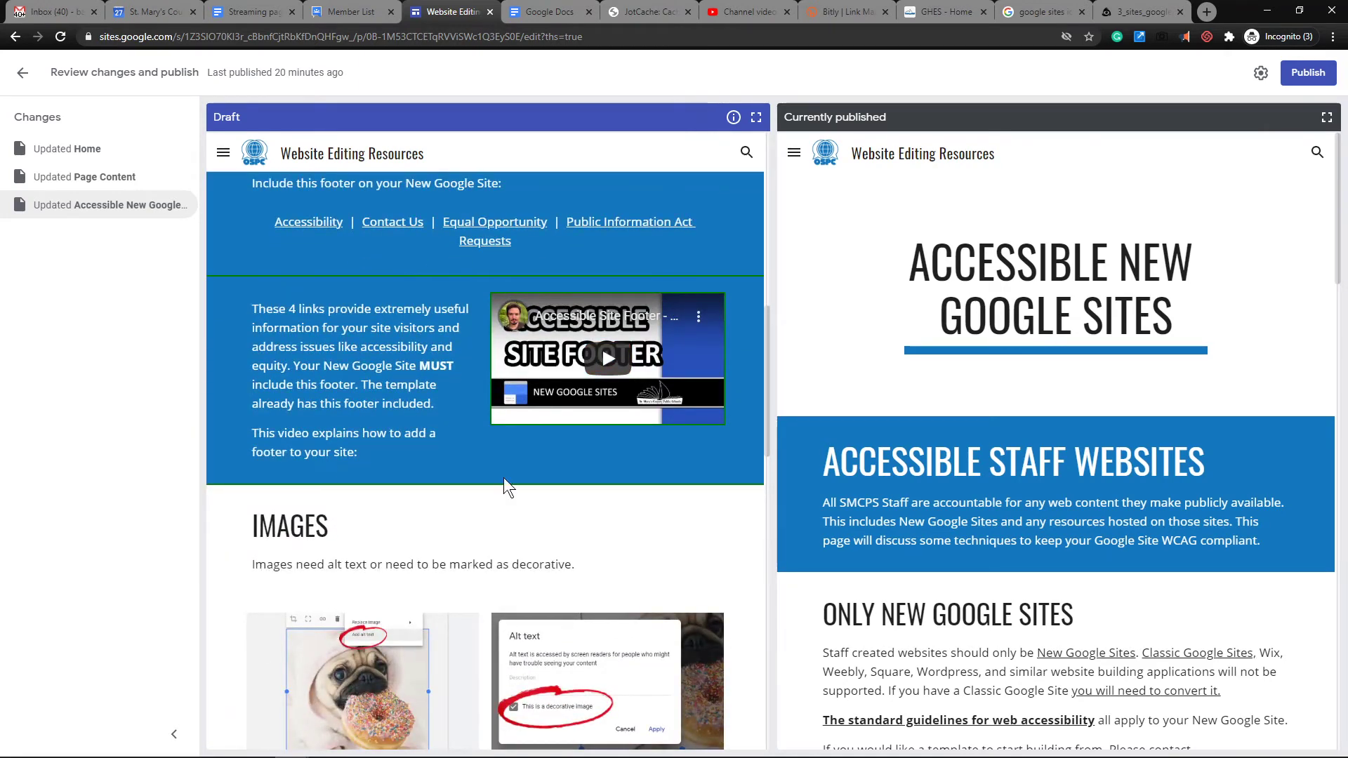
{"action": "scroll", "coordinate": [950, 450], "scroll_direction": "down", "scroll_amount": 4}
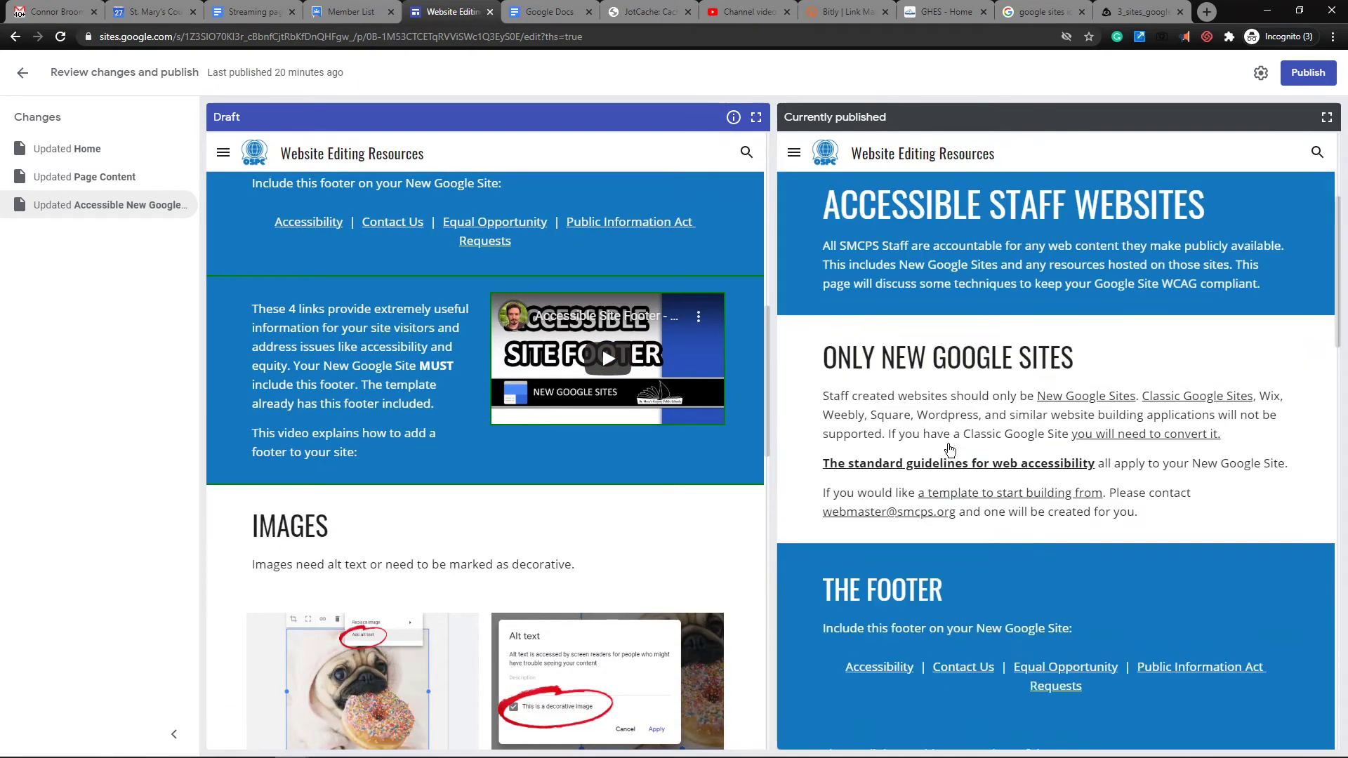
{"action": "scroll", "coordinate": [949, 450], "scroll_direction": "down", "scroll_amount": 15}
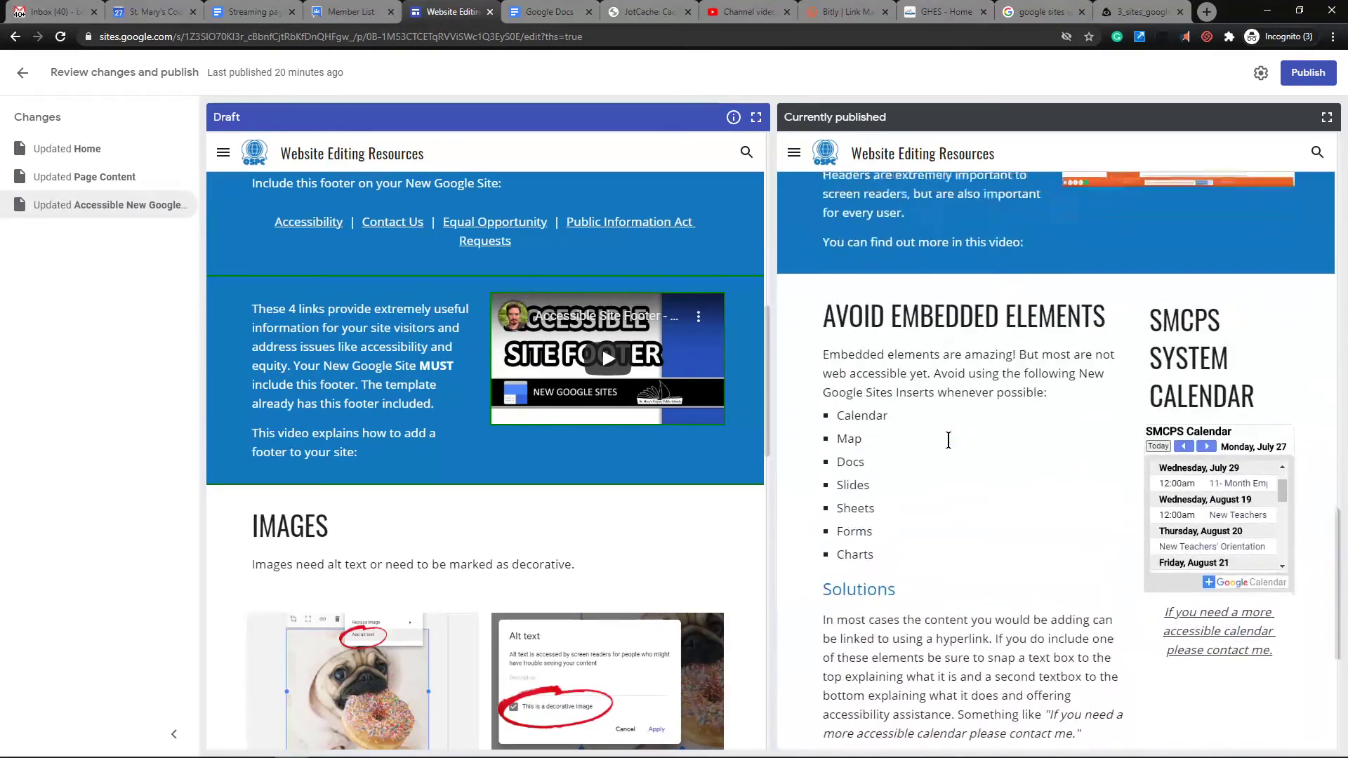
{"action": "scroll", "coordinate": [948, 440], "scroll_direction": "up", "scroll_amount": 3}
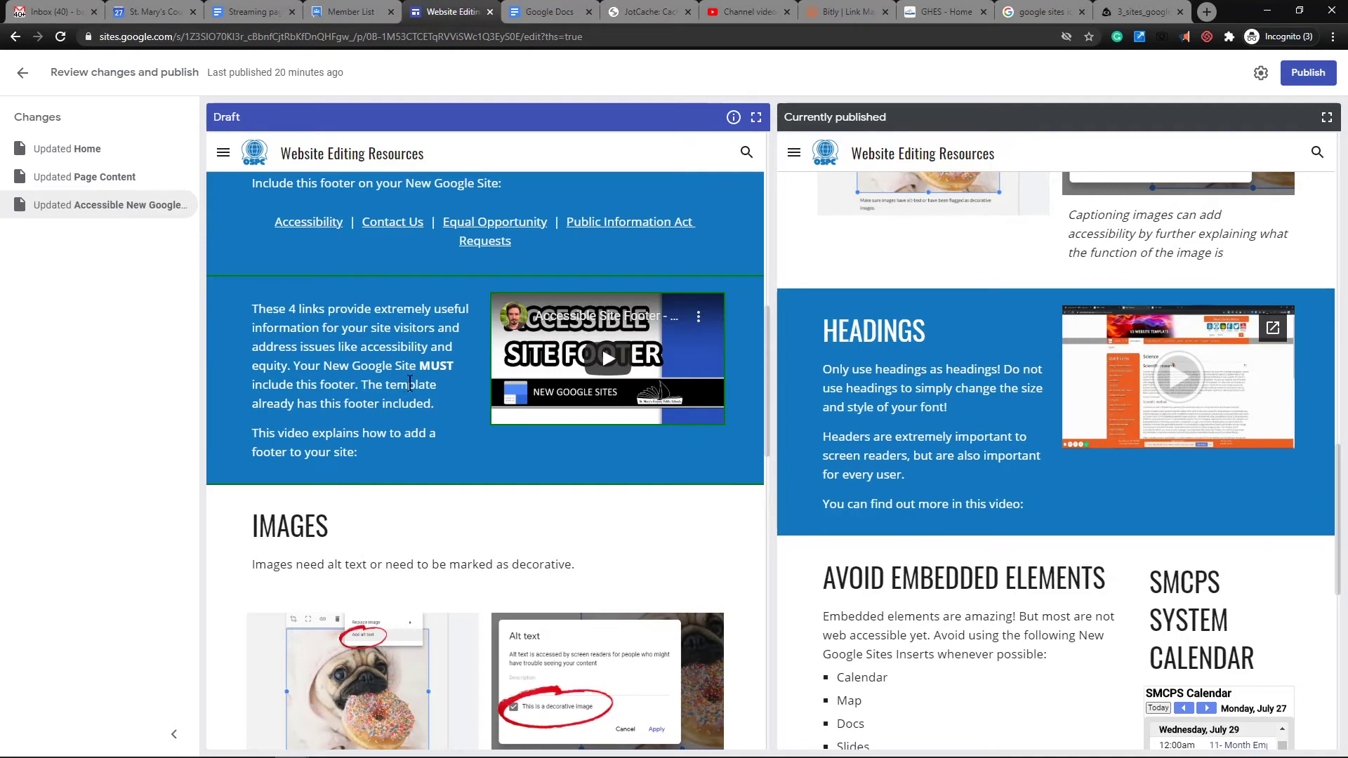
{"action": "scroll", "coordinate": [409, 383], "scroll_direction": "up", "scroll_amount": 2}
{"action": "scroll", "coordinate": [1056, 469], "scroll_direction": "down", "scroll_amount": 6}
{"action": "scroll", "coordinate": [1056, 469], "scroll_direction": "up", "scroll_amount": 11}
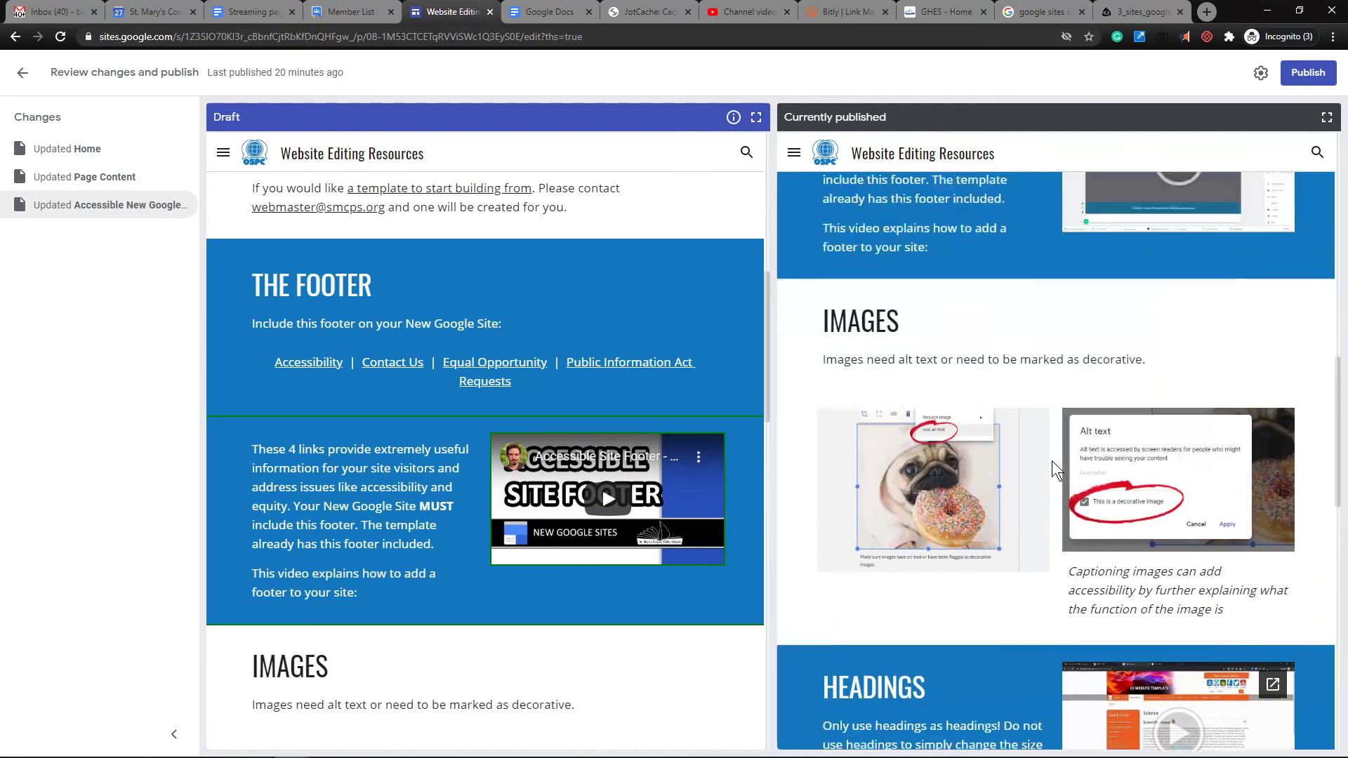
{"action": "scroll", "coordinate": [1056, 469], "scroll_direction": "up", "scroll_amount": 6}
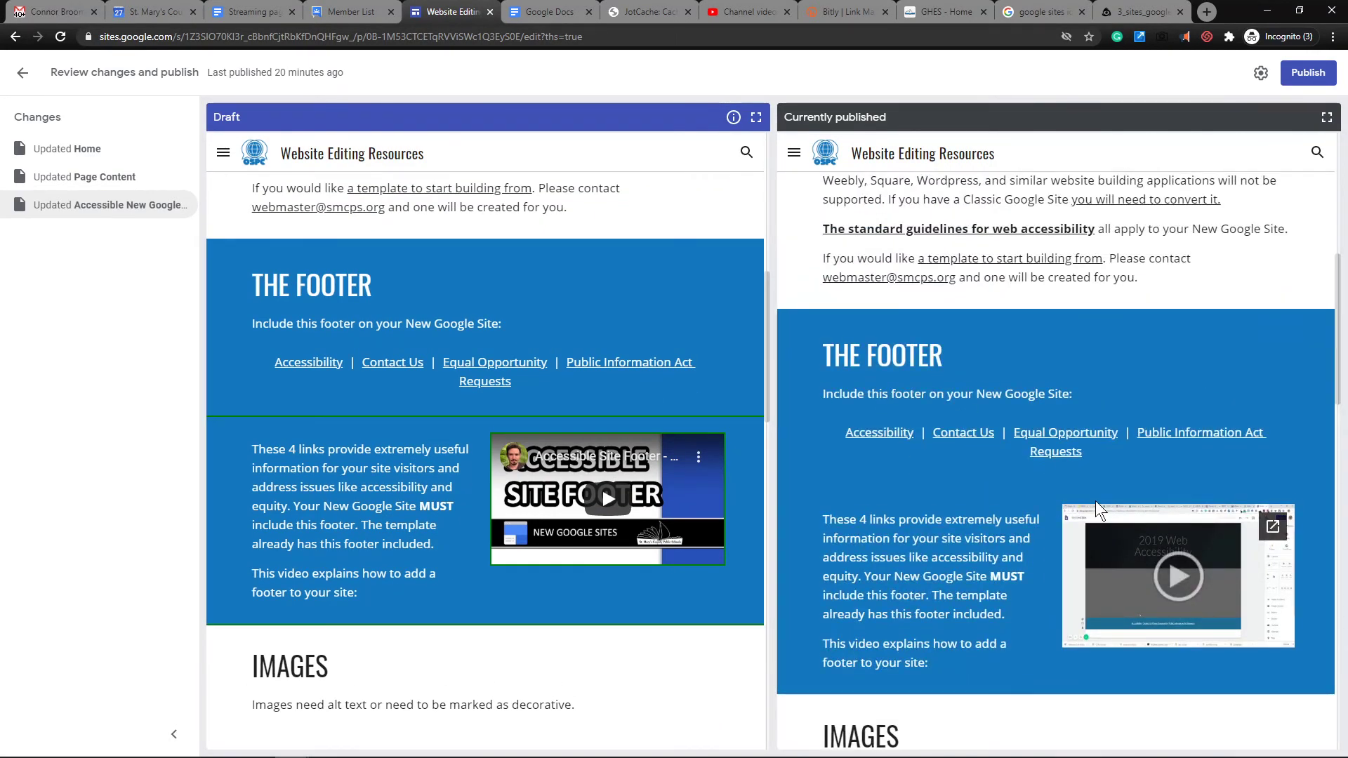
{"action": "scroll", "coordinate": [601, 450], "scroll_direction": "down", "scroll_amount": 12}
{"action": "scroll", "coordinate": [562, 411], "scroll_direction": "up", "scroll_amount": 2}
{"action": "scroll", "coordinate": [1051, 538], "scroll_direction": "down", "scroll_amount": 4}
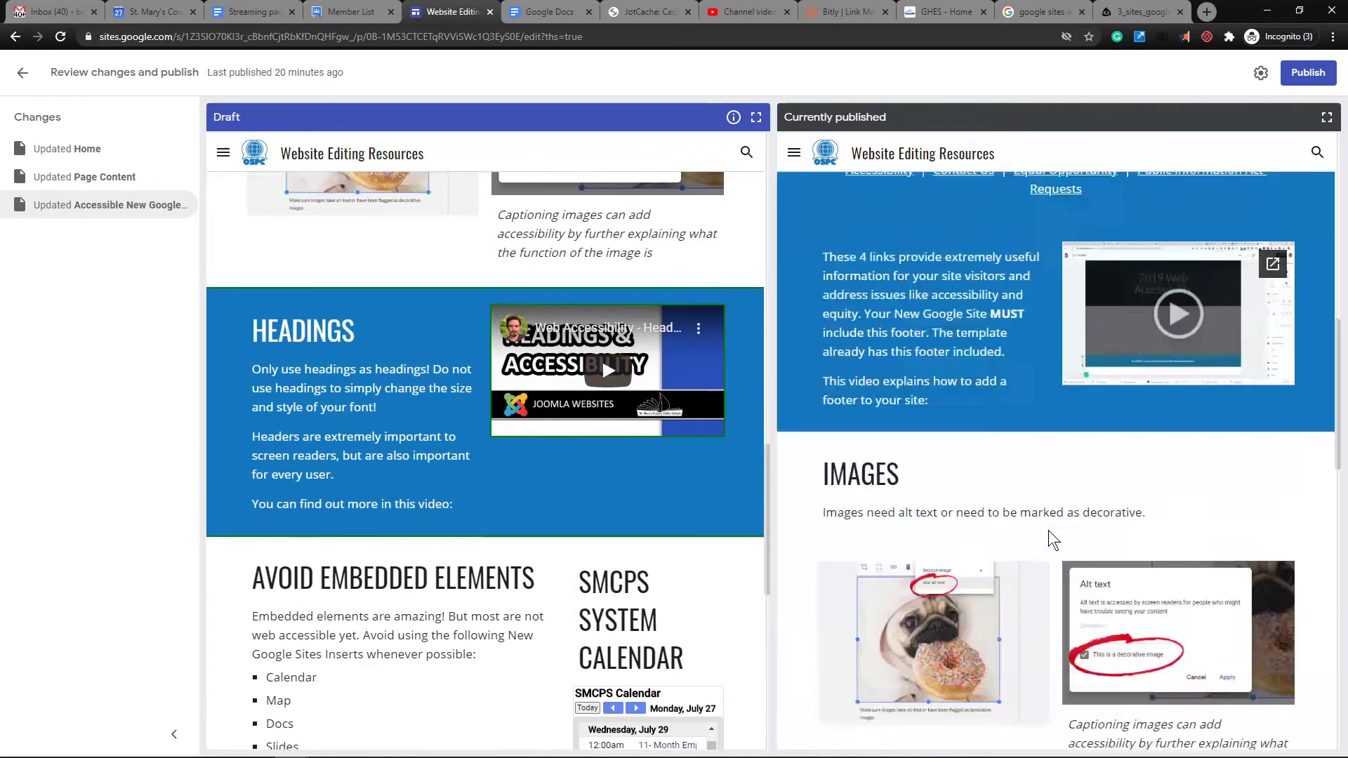
{"action": "scroll", "coordinate": [1047, 527], "scroll_direction": "down", "scroll_amount": 6}
{"action": "scroll", "coordinate": [1047, 525], "scroll_direction": "up", "scroll_amount": 2}
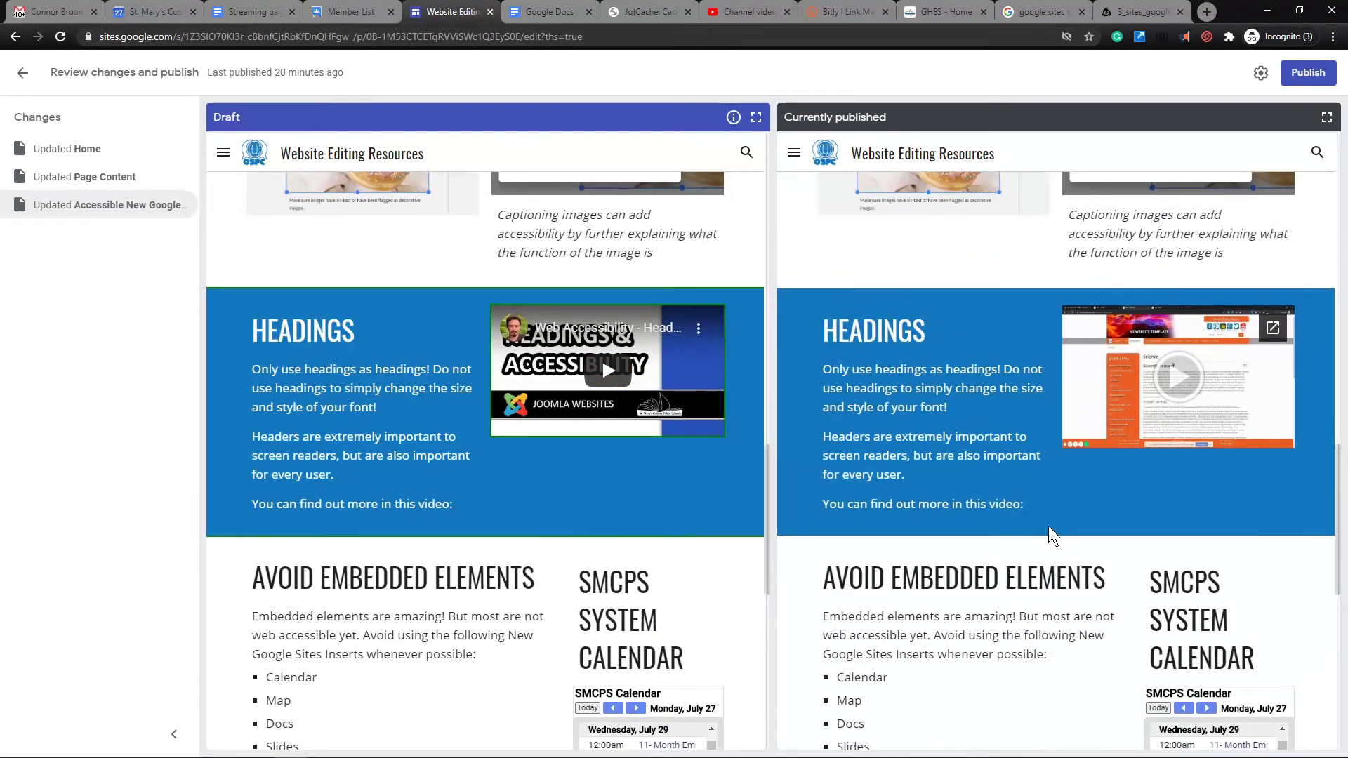